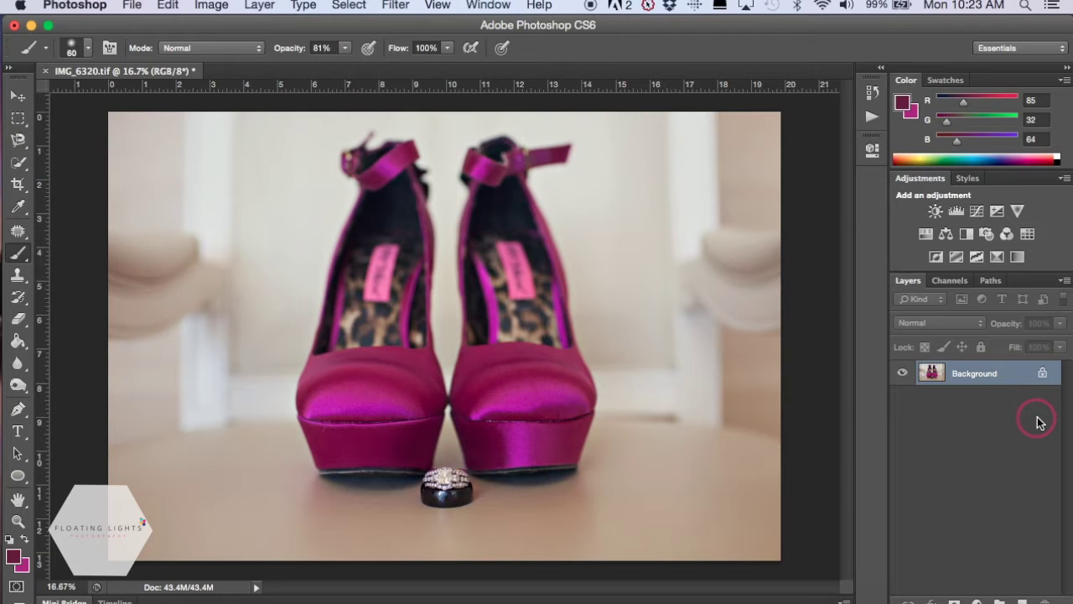
Step: Duplicate the Background layer into a new Layer 1 with Cmd+J
key(super+j)
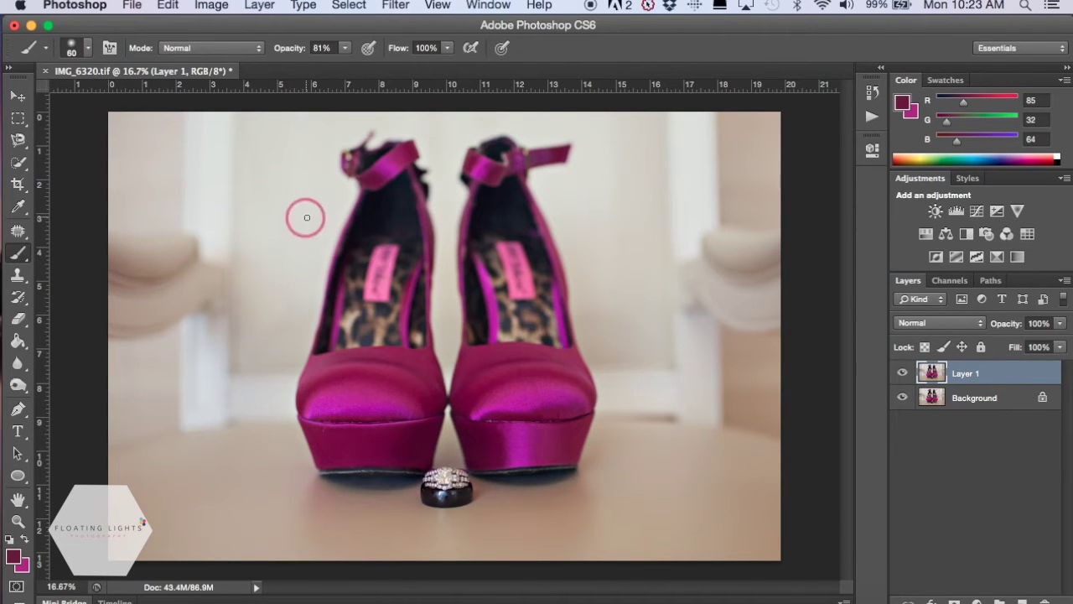
Step: Open Color Range set to Sampled Colors and sample the right shoe's magenta
click(349, 6)
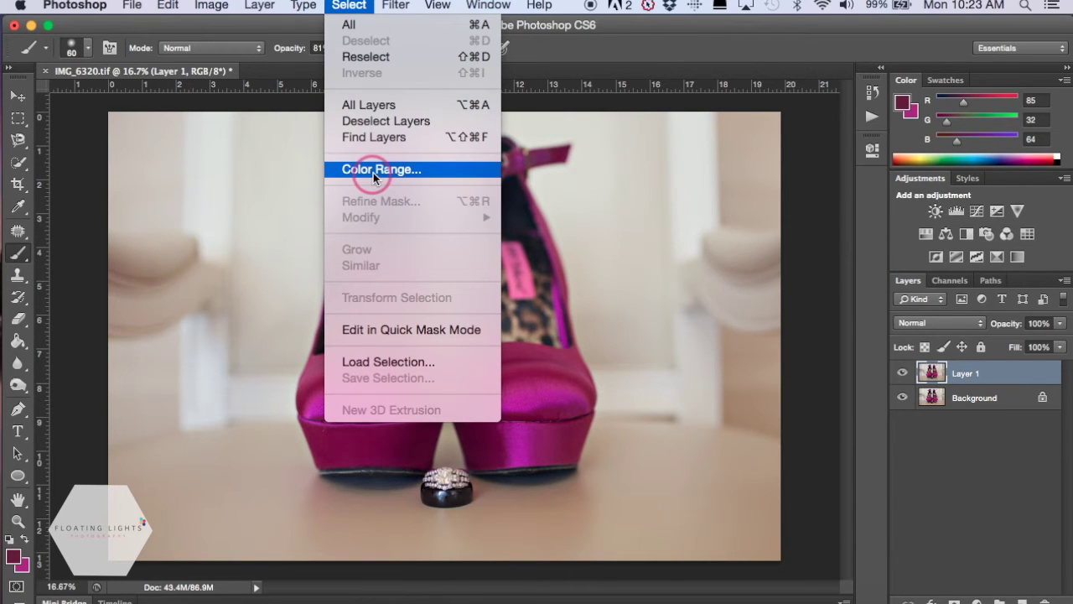
click(374, 171)
click(867, 82)
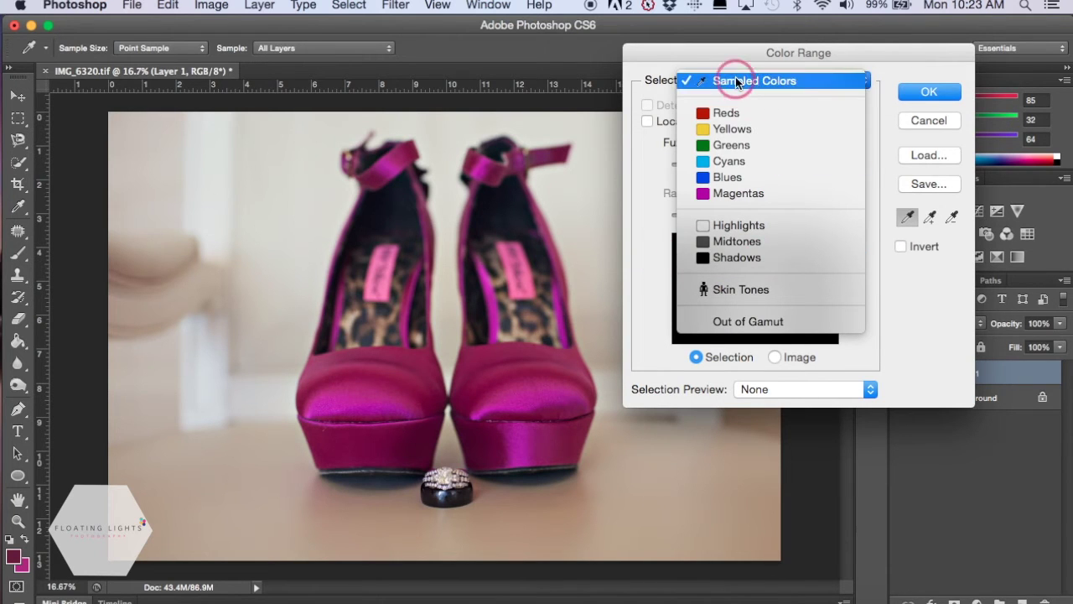
click(834, 83)
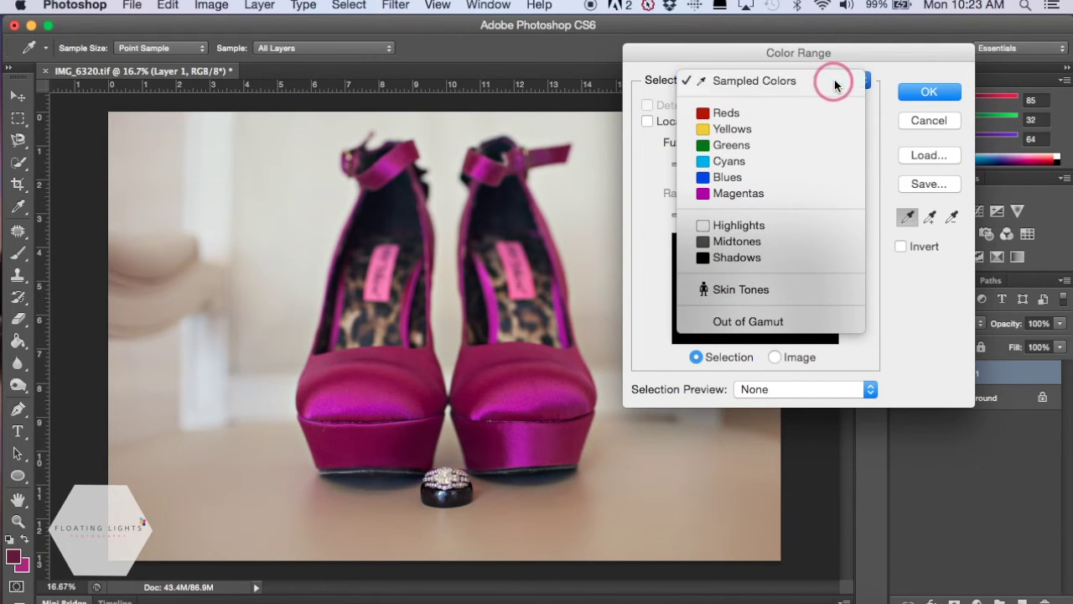
click(931, 218)
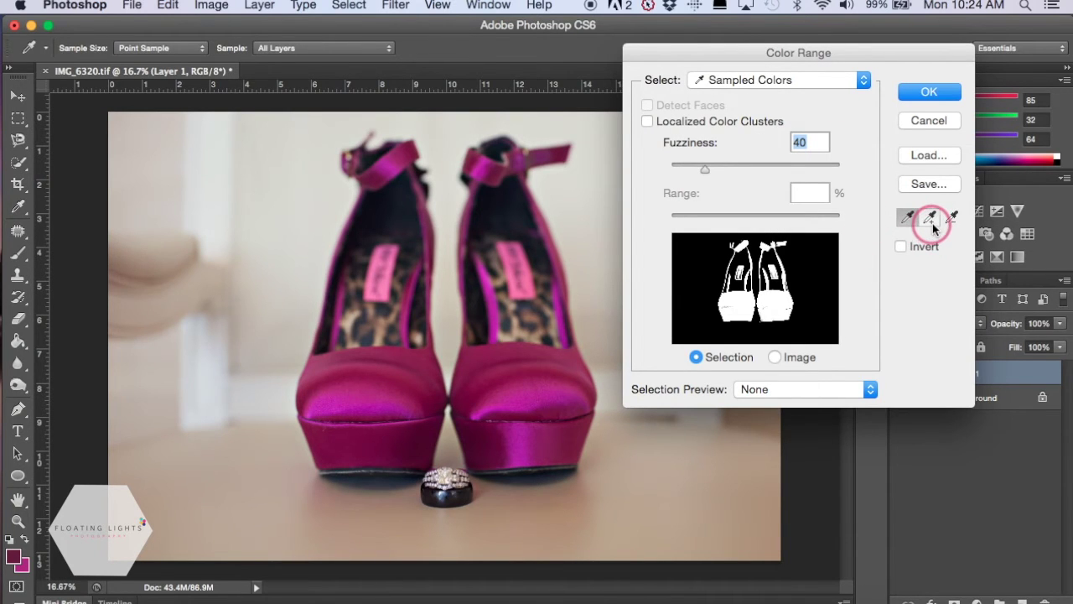
click(932, 219)
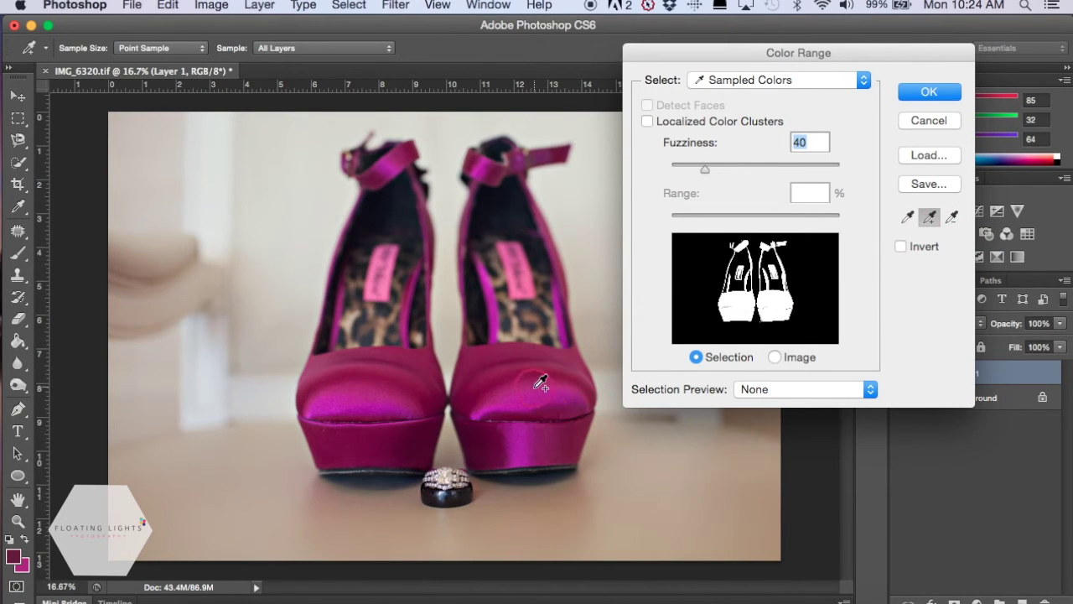
click(818, 331)
mouse_move(528, 380)
mouse_down()
mouse_move(511, 375)
mouse_move(578, 401)
mouse_move(578, 445)
mouse_move(528, 408)
mouse_move(530, 425)
mouse_move(733, 336)
mouse_move(676, 263)
mouse_move(759, 321)
mouse_move(824, 258)
mouse_move(860, 301)
mouse_move(826, 269)
mouse_up()
Step: Add more shoe tones, subtract the wall tones, and accept the Fuzziness 40 selection
click(856, 285)
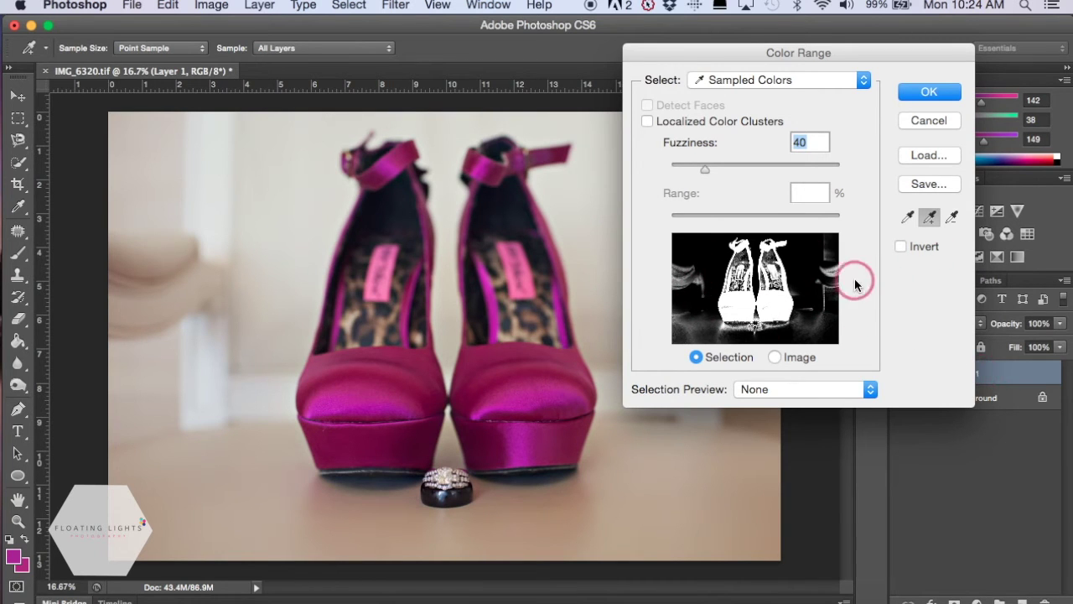
click(954, 218)
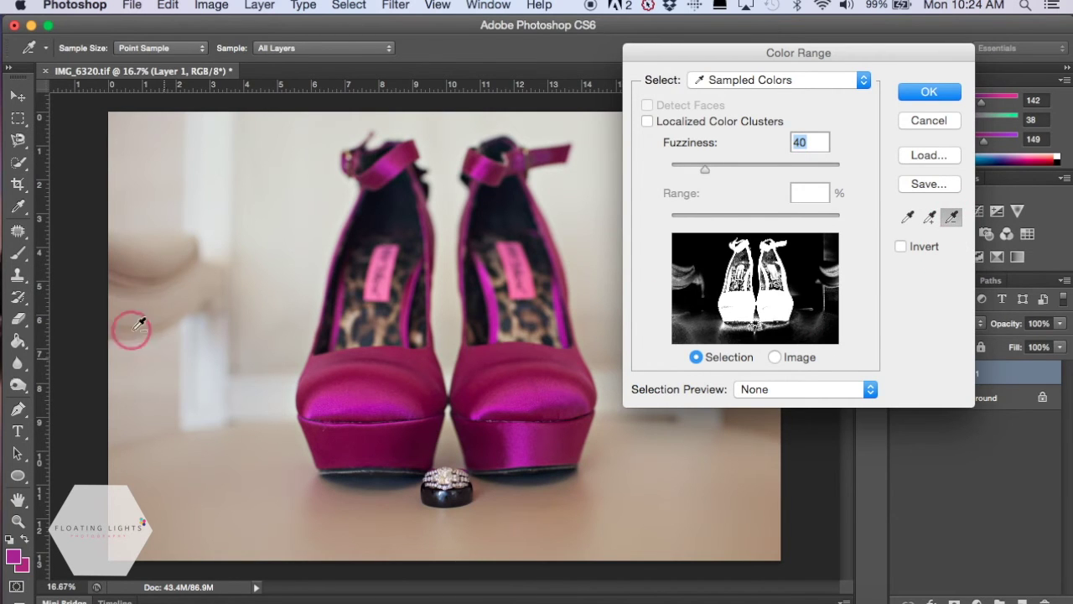
mouse_move(139, 324)
mouse_down()
mouse_move(143, 335)
mouse_move(147, 260)
mouse_move(139, 330)
mouse_up()
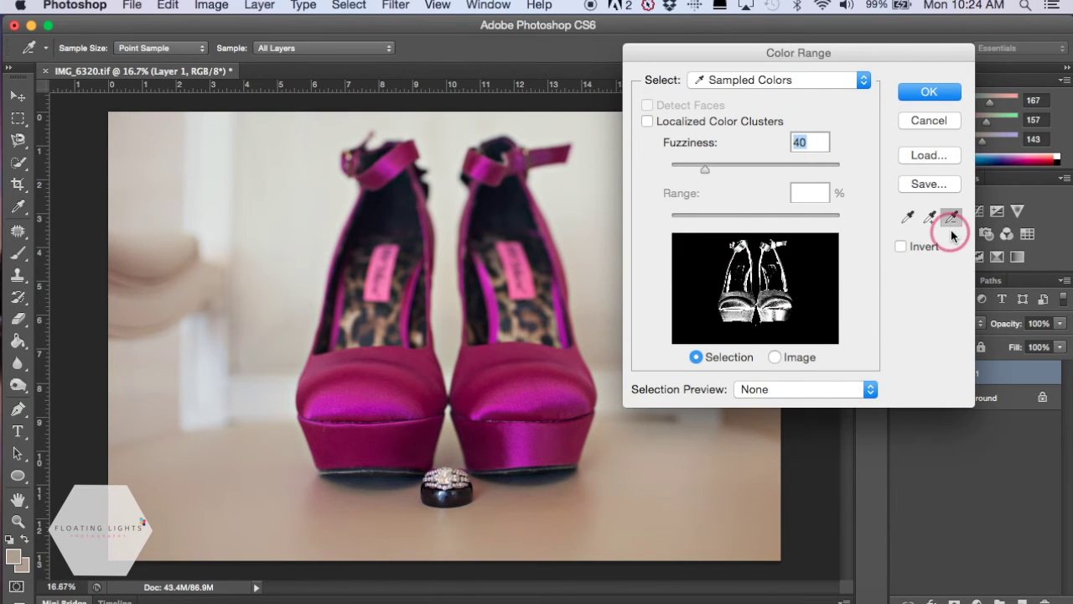
click(929, 216)
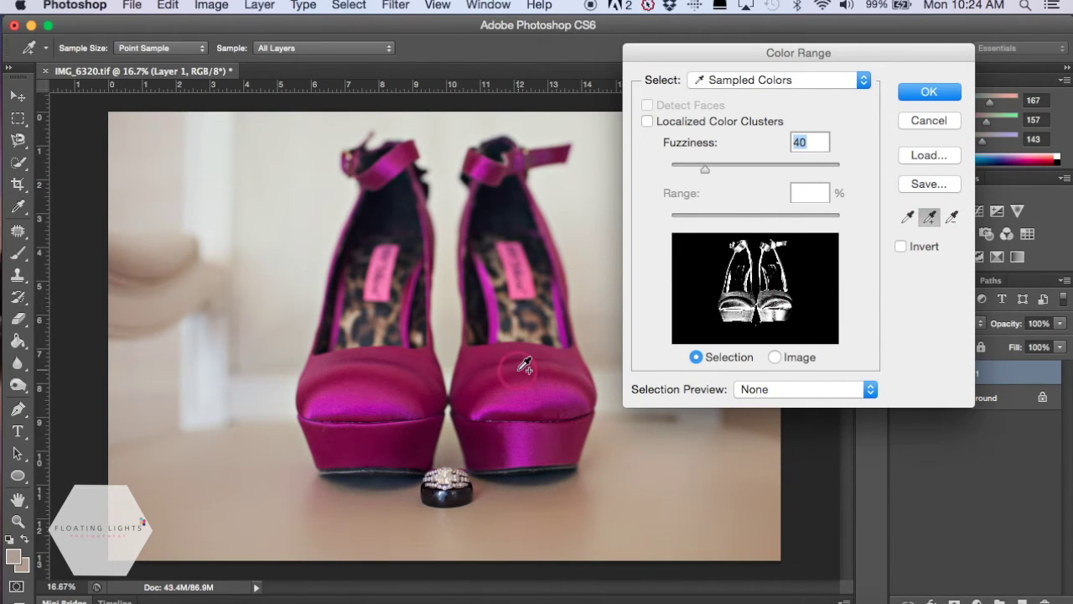
mouse_move(492, 354)
mouse_down()
mouse_move(491, 383)
mouse_move(555, 385)
mouse_move(575, 414)
mouse_move(587, 405)
mouse_move(577, 392)
mouse_move(548, 428)
mouse_move(417, 431)
mouse_move(384, 391)
mouse_move(336, 391)
mouse_move(426, 381)
mouse_move(401, 159)
mouse_move(623, 236)
mouse_move(803, 212)
mouse_up()
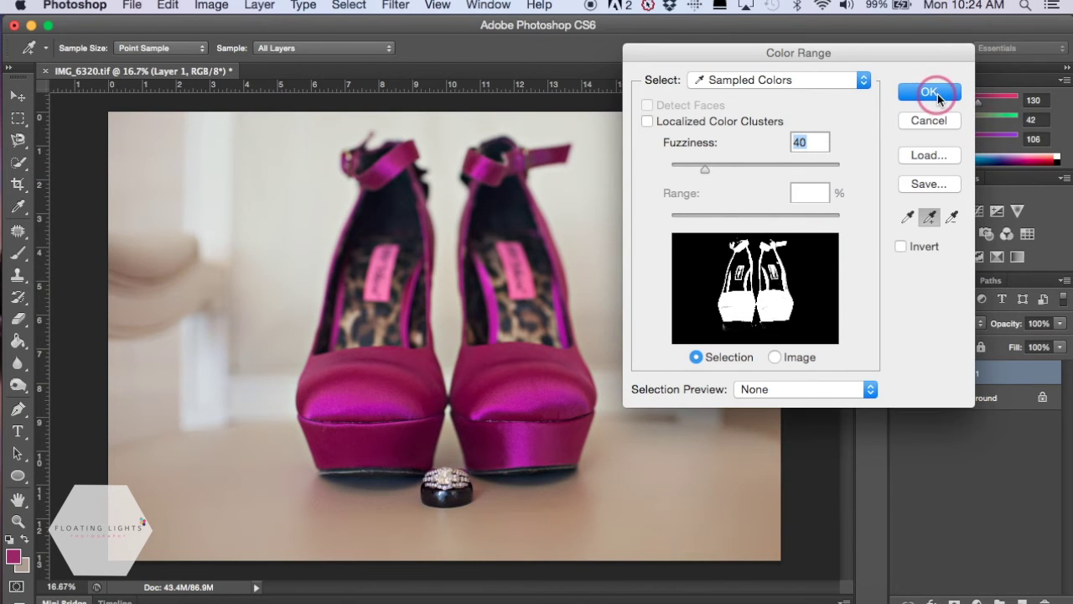
click(930, 92)
key(b)
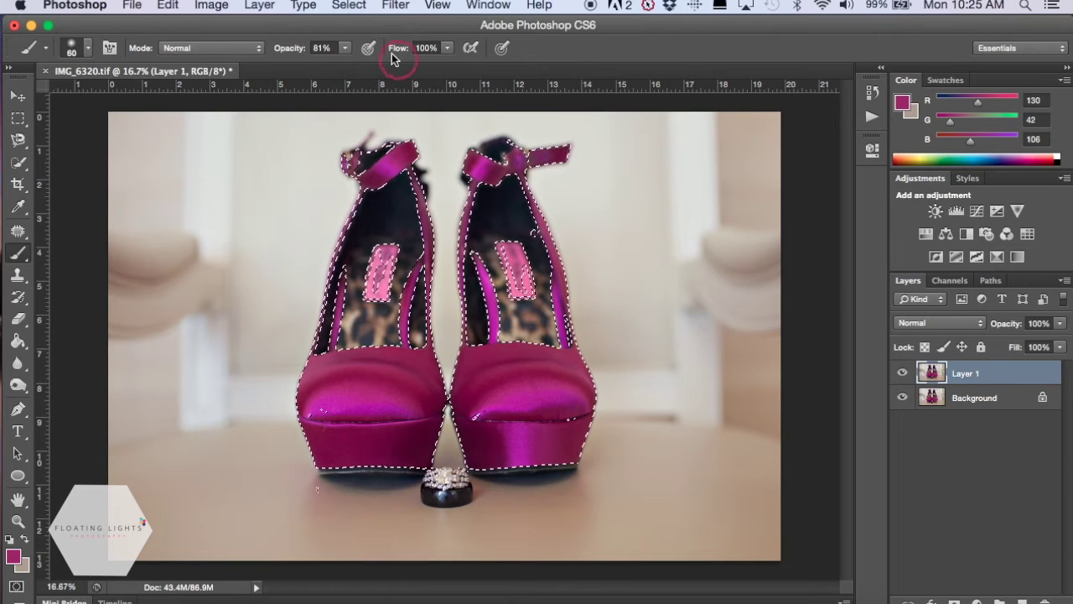
Step: Refine the shoe selection's edge with Shift Edge -5% and Feather 7.2 px
click(358, 7)
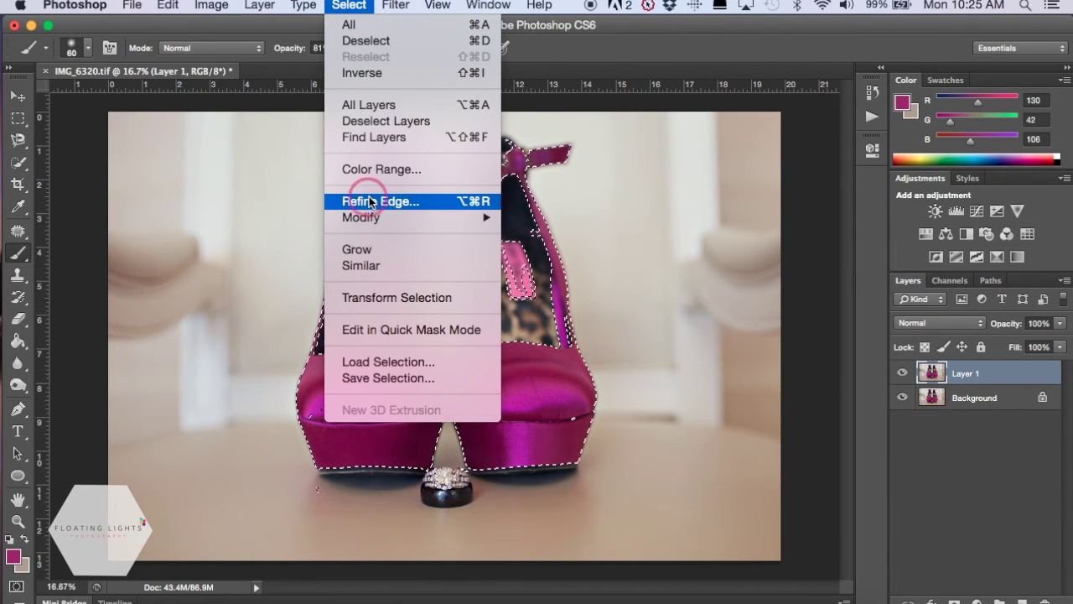
click(414, 205)
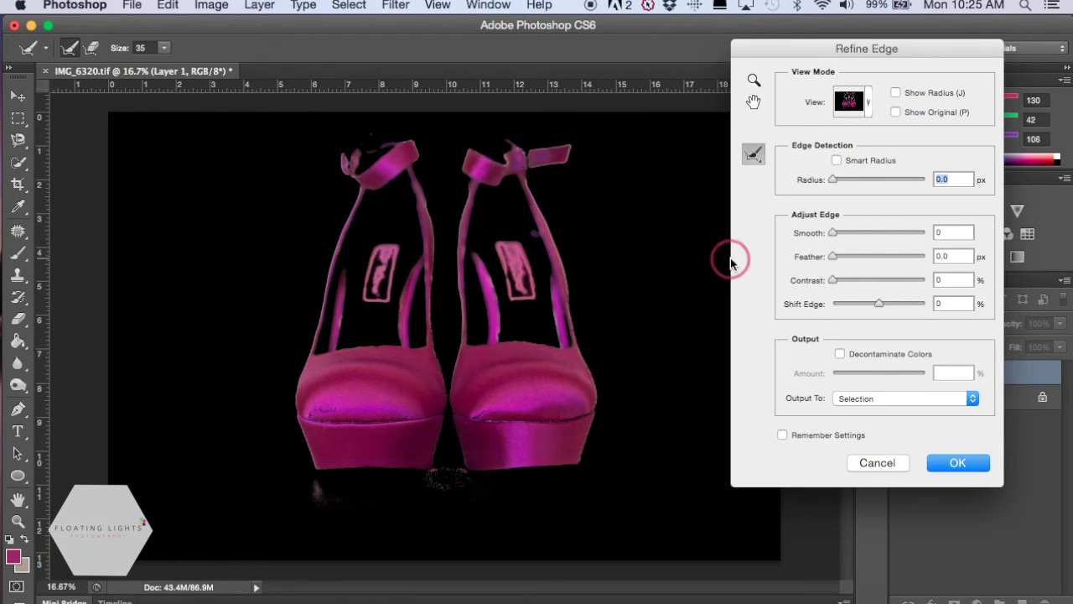
click(872, 308)
drag(872, 307, 927, 308)
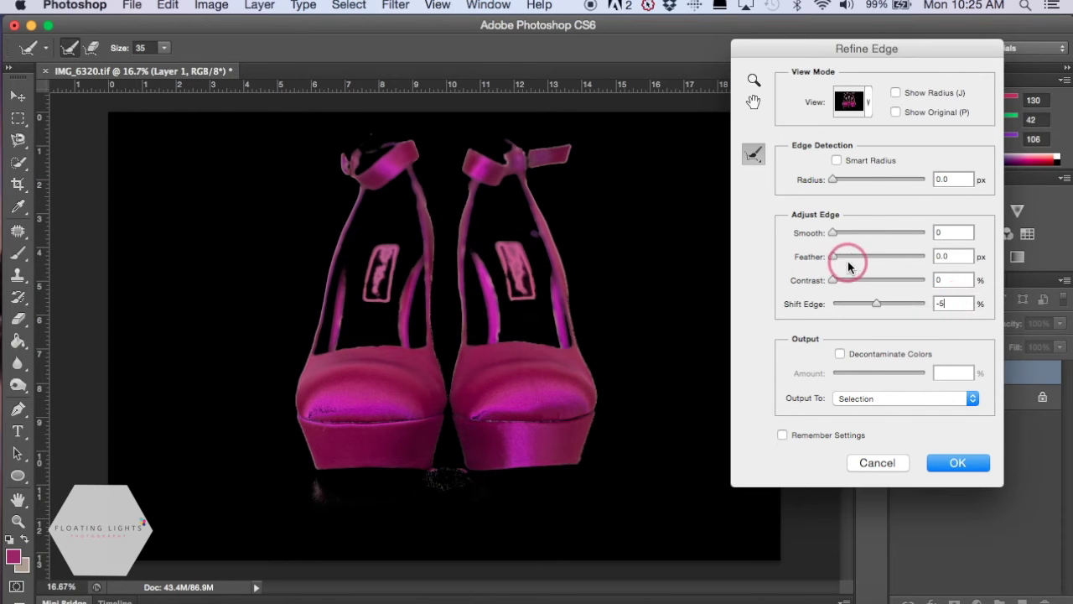
drag(835, 260, 863, 259)
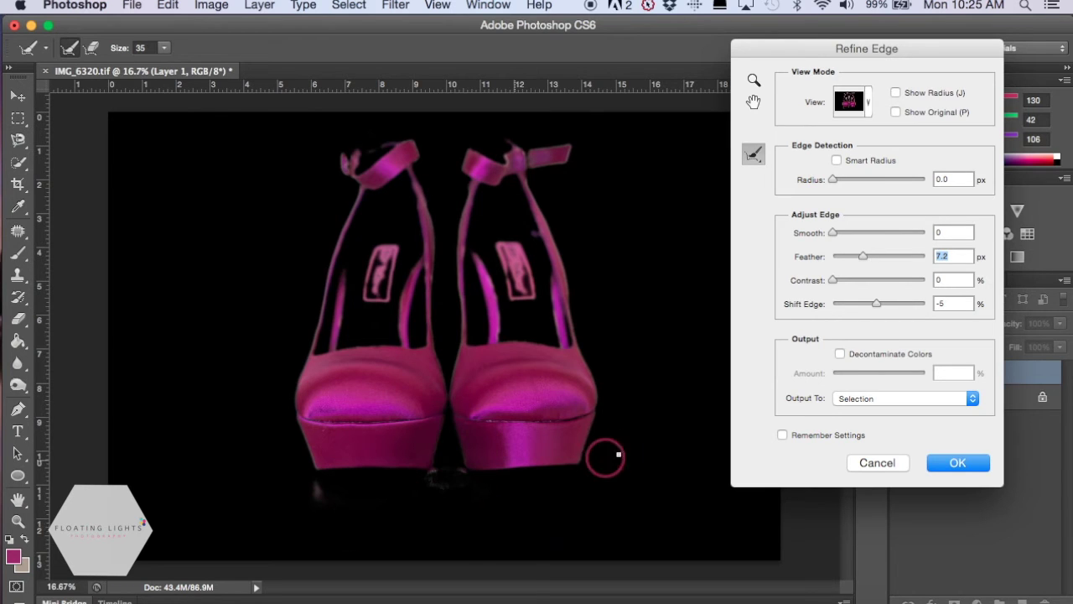
click(976, 465)
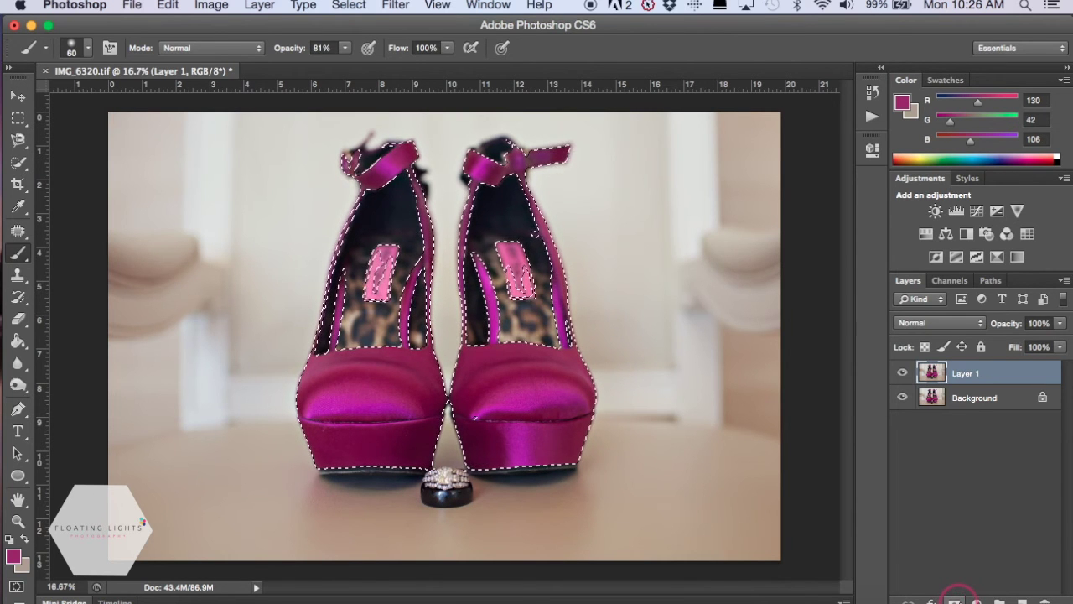
Step: Turn the shoe selection into Layer 1's mask, then target the layer's image pixels
click(955, 601)
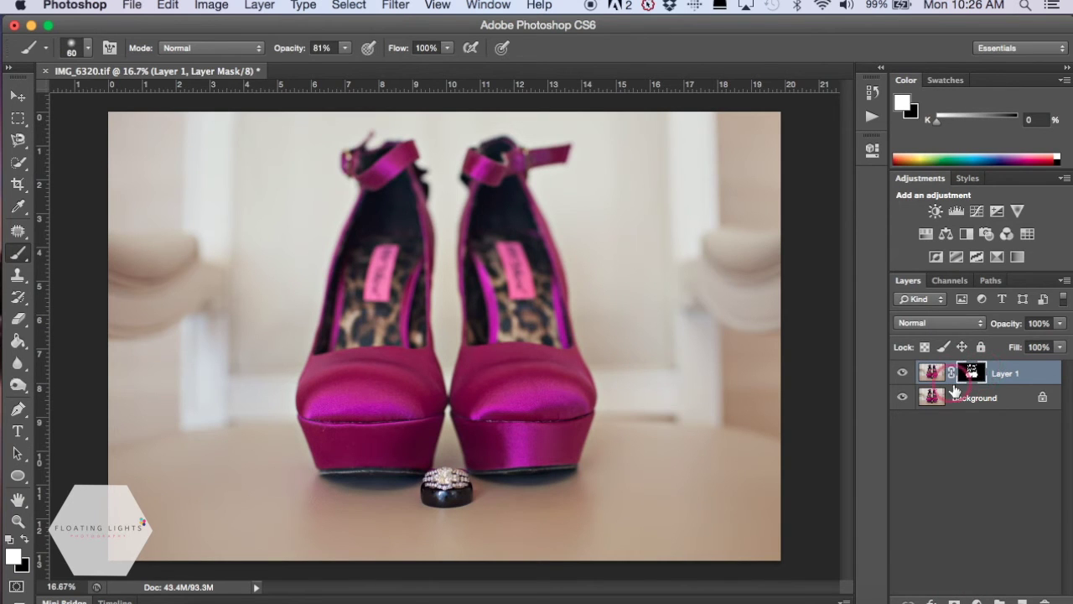
click(979, 376)
click(1001, 374)
click(926, 372)
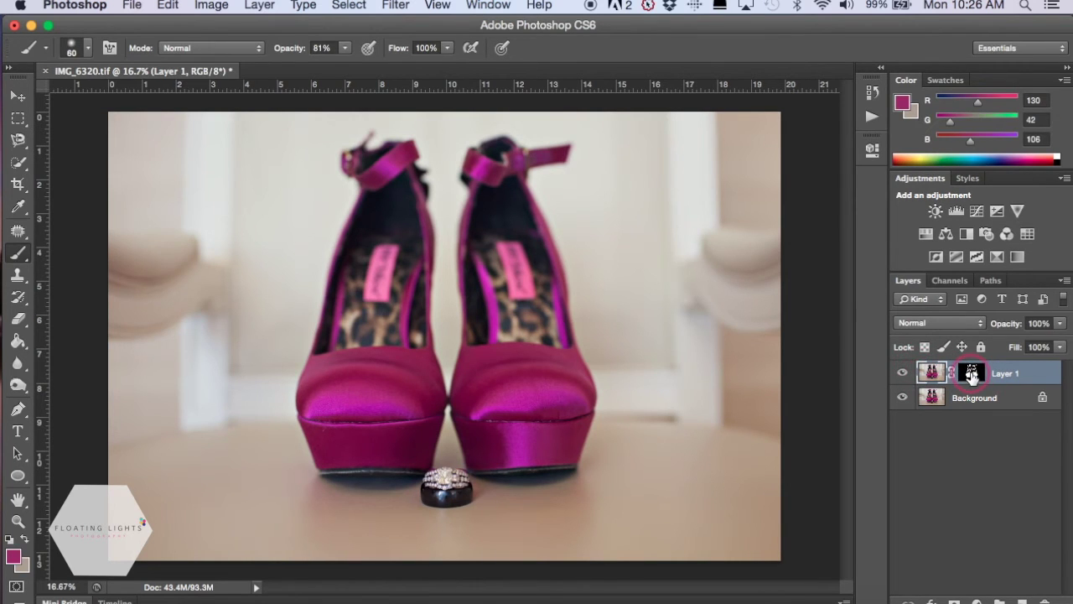
Step: Apply a Hue/Saturation Hue shift of -131 to turn the shoes teal
click(213, 7)
mouse_move(233, 58)
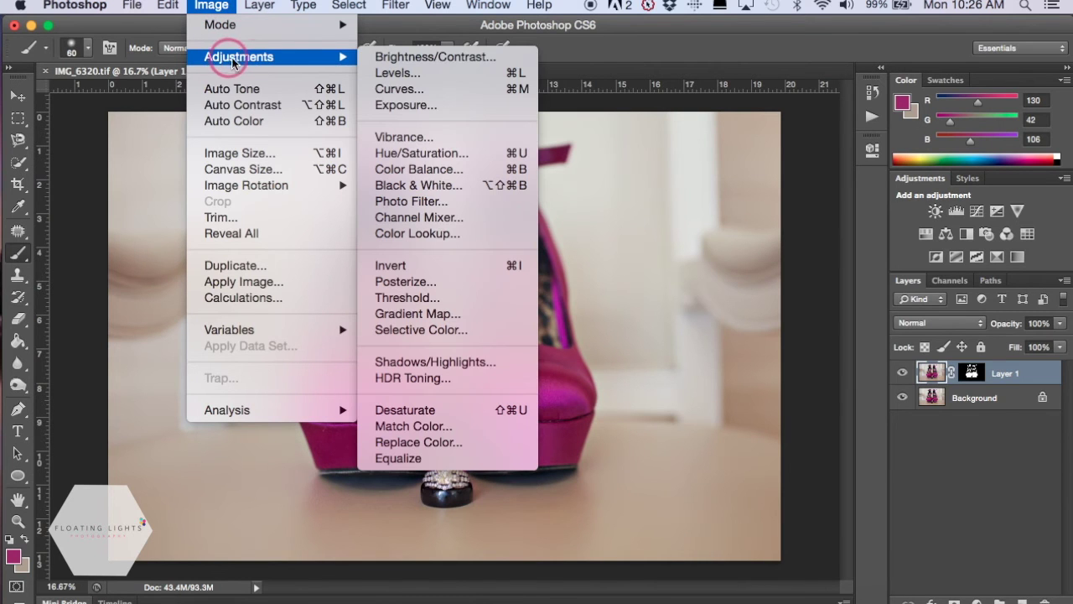
click(446, 154)
click(750, 218)
click(792, 102)
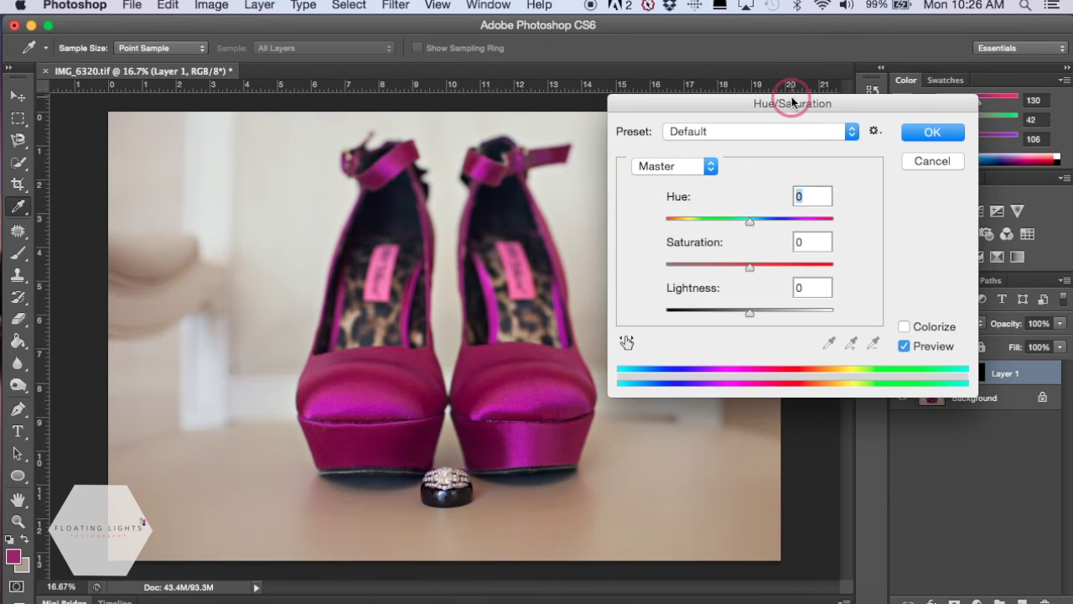
drag(793, 102, 850, 44)
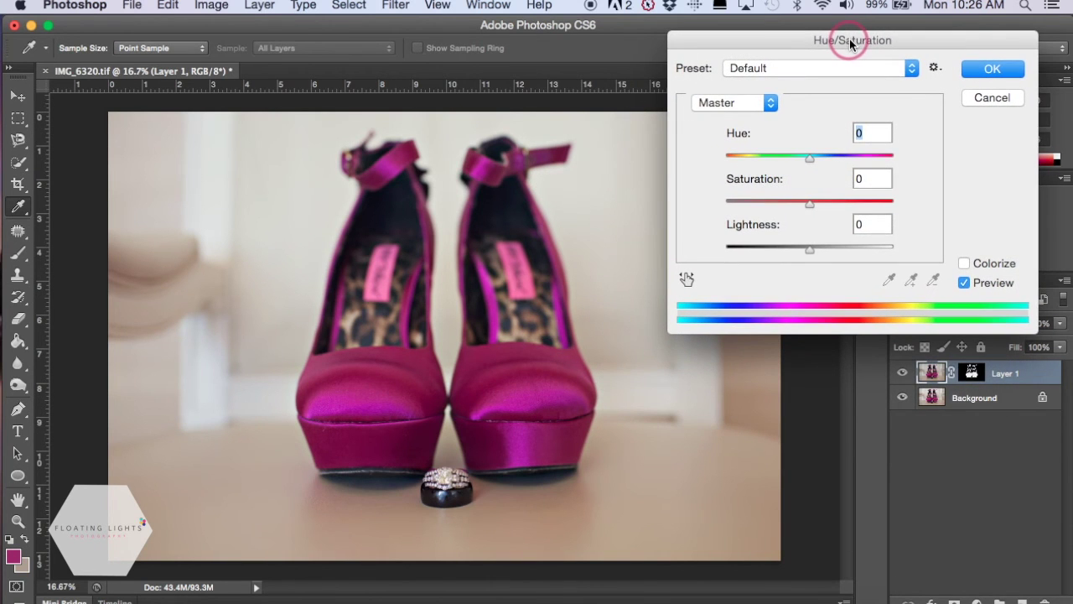
click(810, 158)
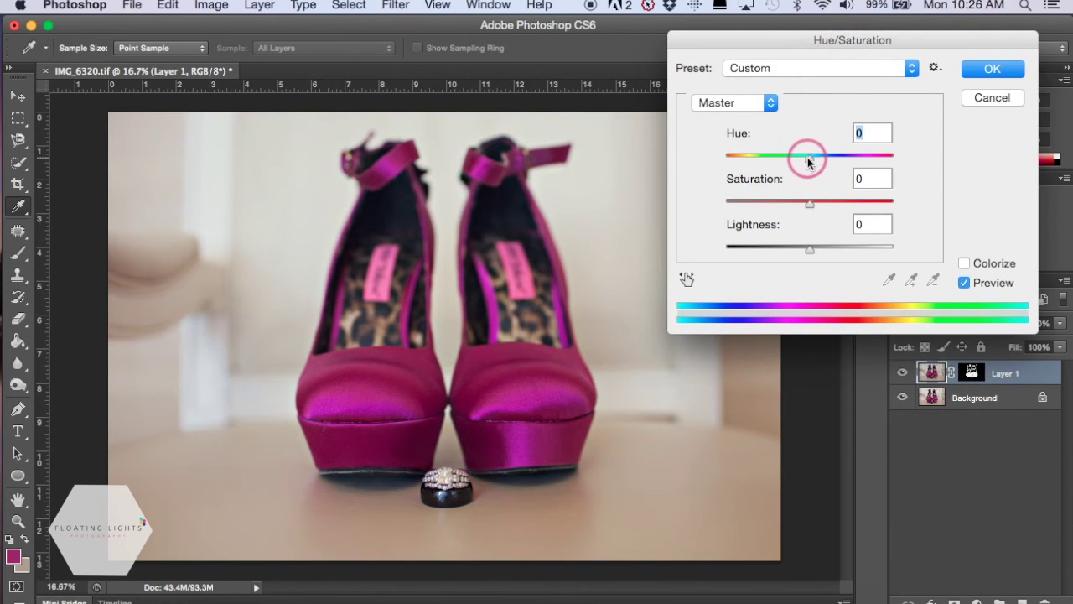
drag(809, 159, 743, 162)
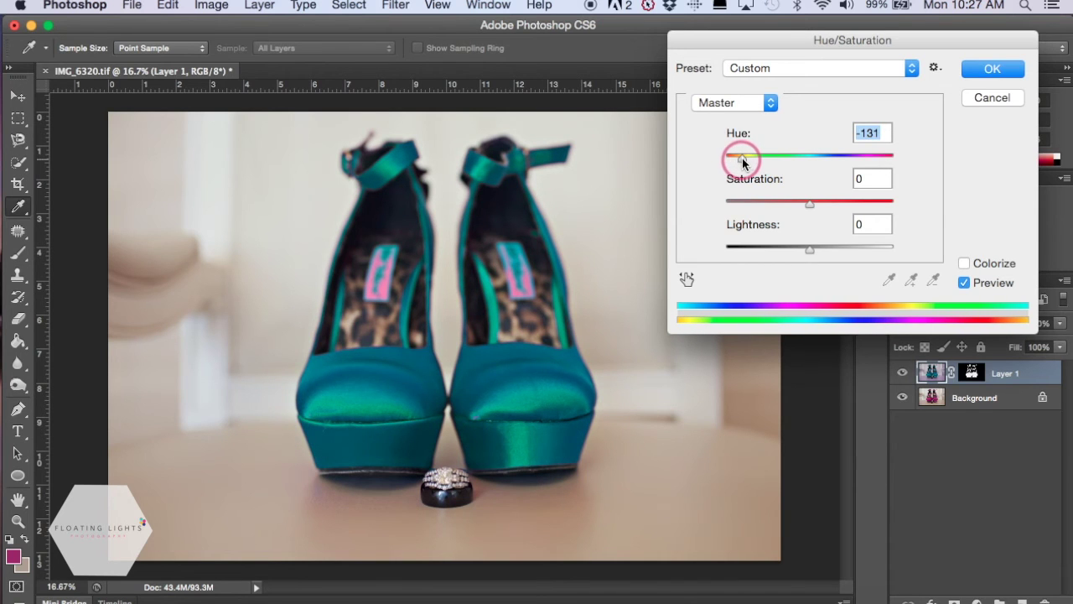
click(992, 72)
key(b)
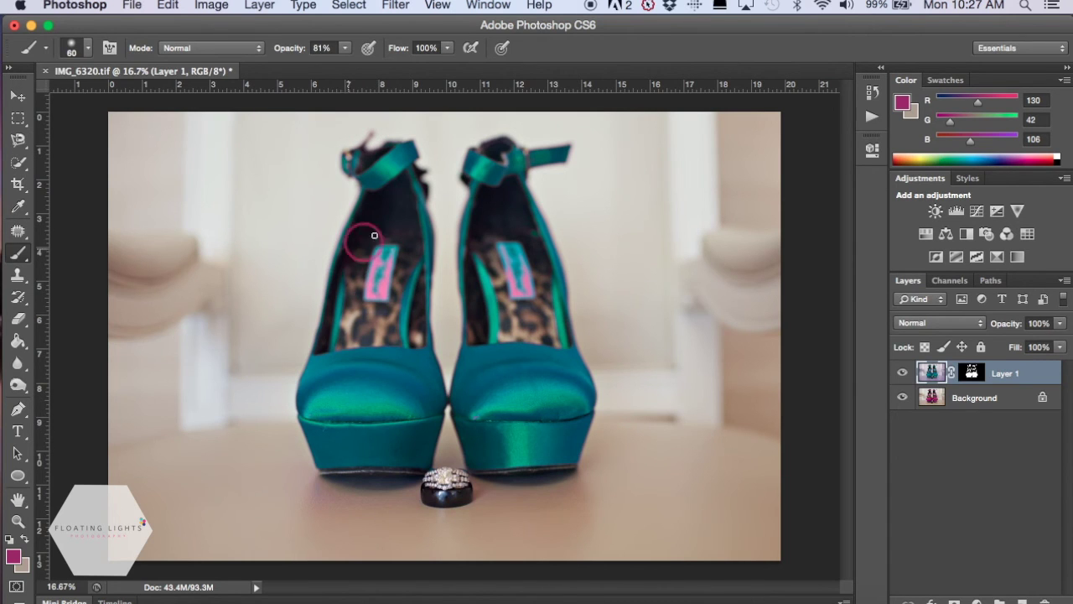
Step: Set up a white brush at 72% opacity for painting on Layer 1's mask
click(975, 373)
click(21, 245)
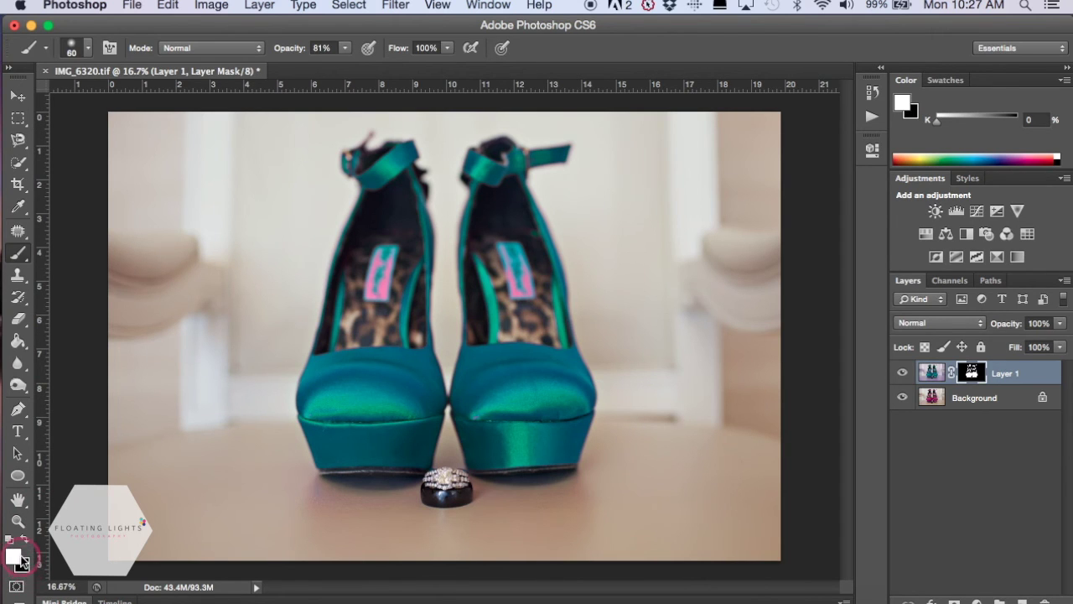
key(x)
key(x)
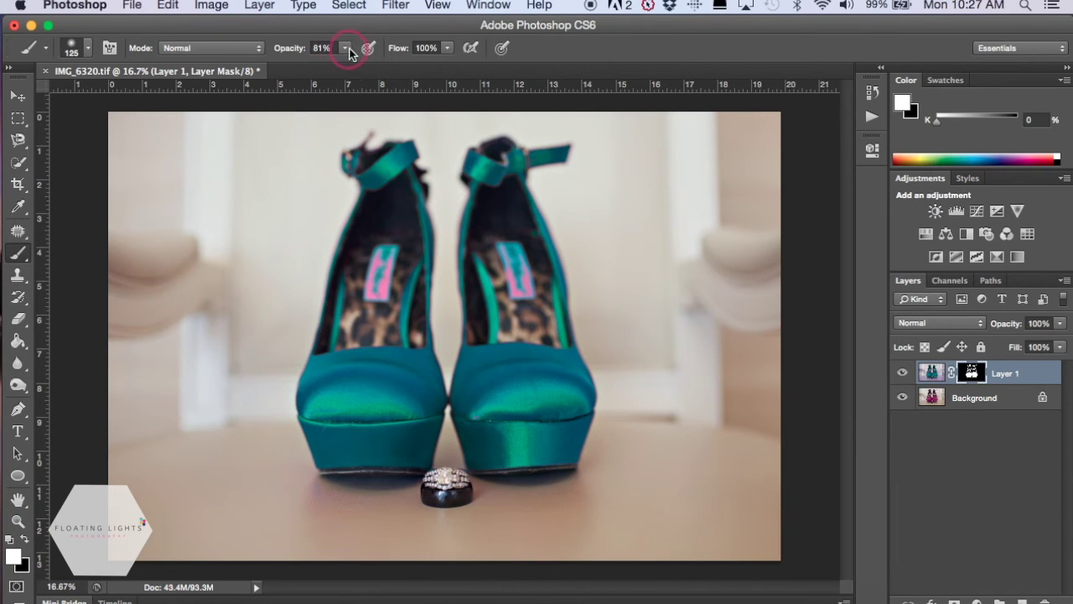
mouse_move(345, 47)
mouse_down()
mouse_move(353, 53)
mouse_move(341, 66)
mouse_up()
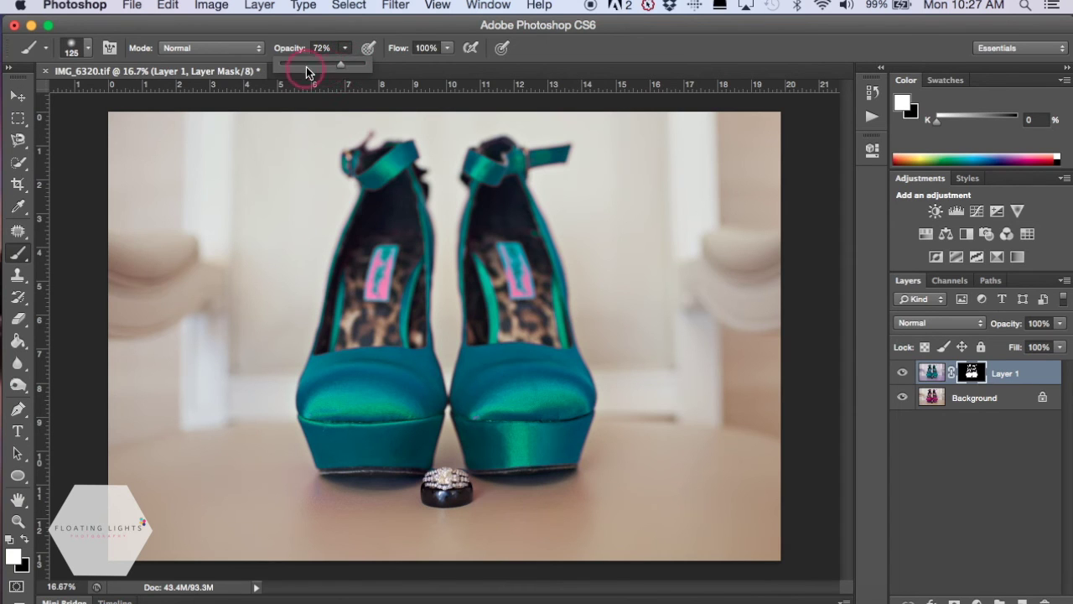
key(bracketright)
key(bracketright)
key(bracketright)
Step: Paint teal over both shoes' pink labels and strap ornaments, then retarget the layer image
mouse_move(360, 271)
mouse_down()
mouse_move(379, 288)
mouse_move(372, 295)
mouse_move(385, 251)
mouse_move(380, 290)
mouse_up()
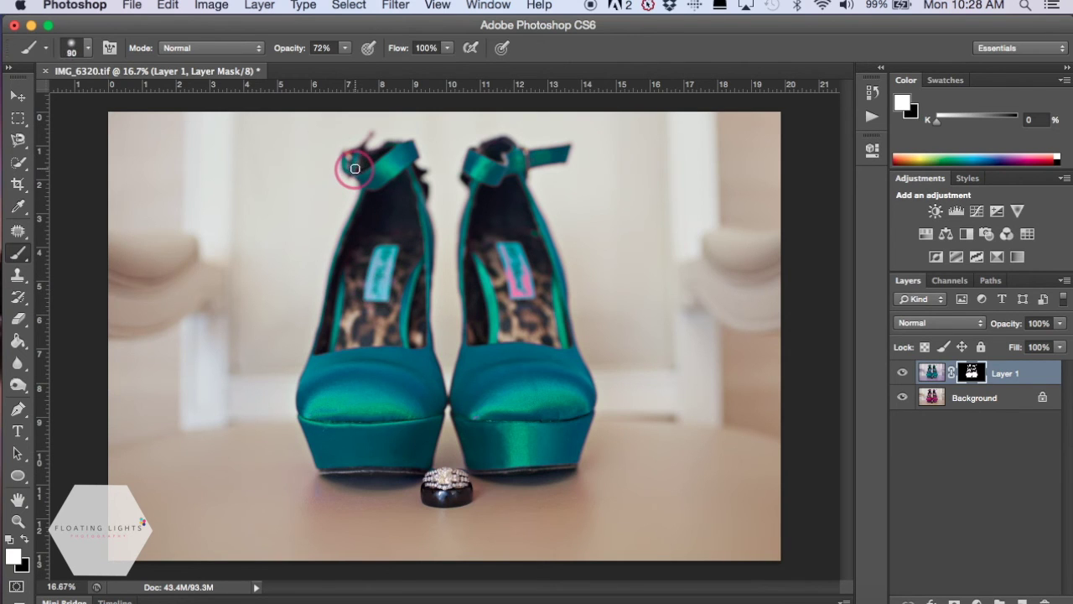
drag(355, 168, 367, 132)
mouse_move(532, 157)
mouse_down()
mouse_move(558, 151)
mouse_move(549, 163)
mouse_move(514, 160)
mouse_up()
drag(522, 286, 499, 249)
key(bracketright)
key(bracketright)
key(bracketright)
key(bracketright)
key(bracketright)
key(bracketright)
click(932, 376)
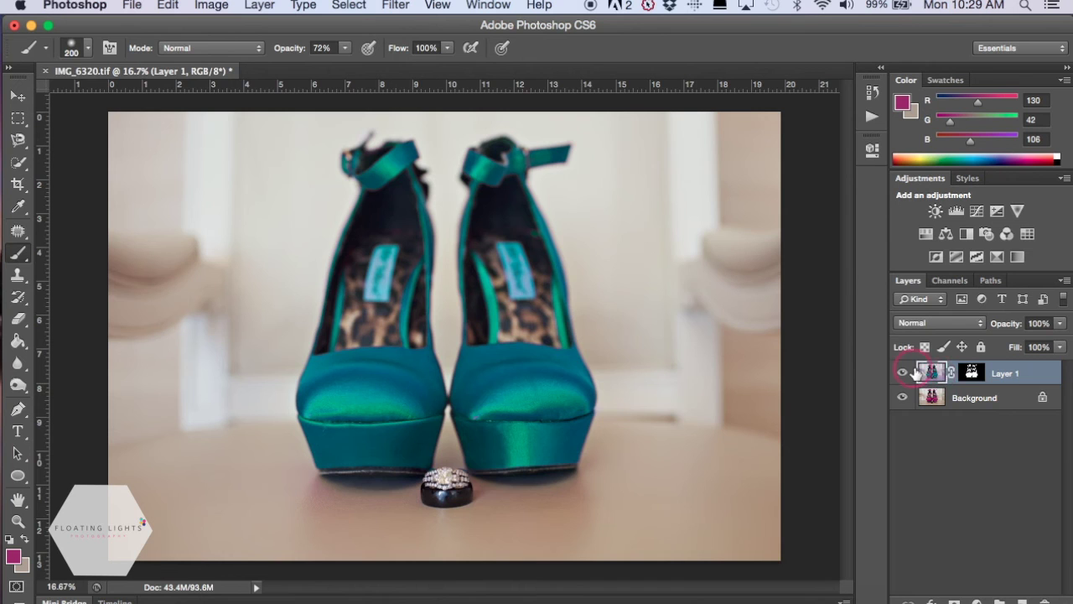
Step: Apply a midtone Color Balance of -35, -5, -13 to Layer 1
click(217, 6)
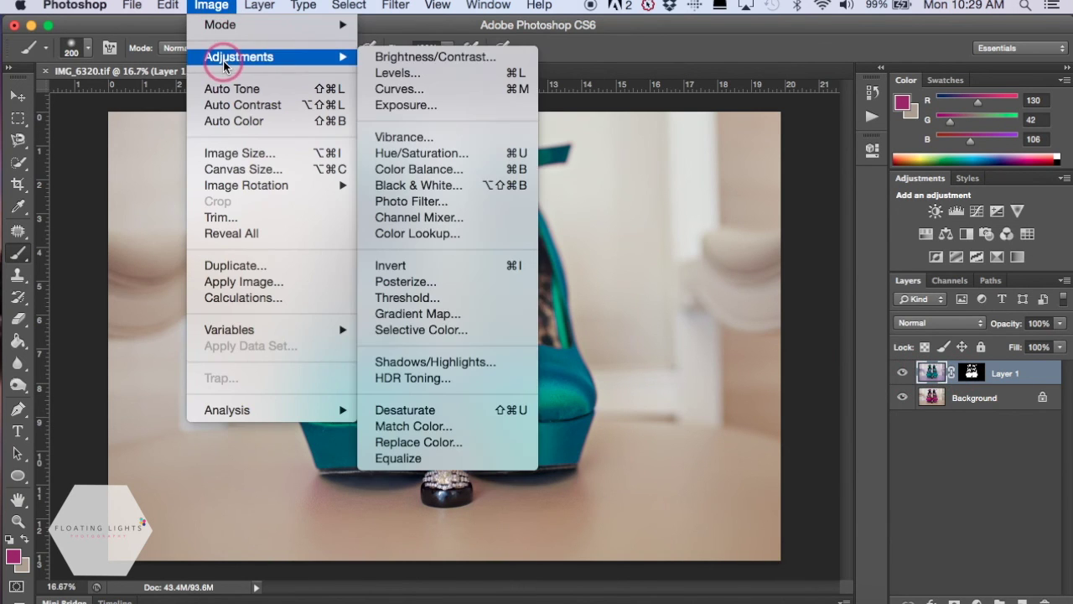
mouse_move(239, 56)
click(470, 169)
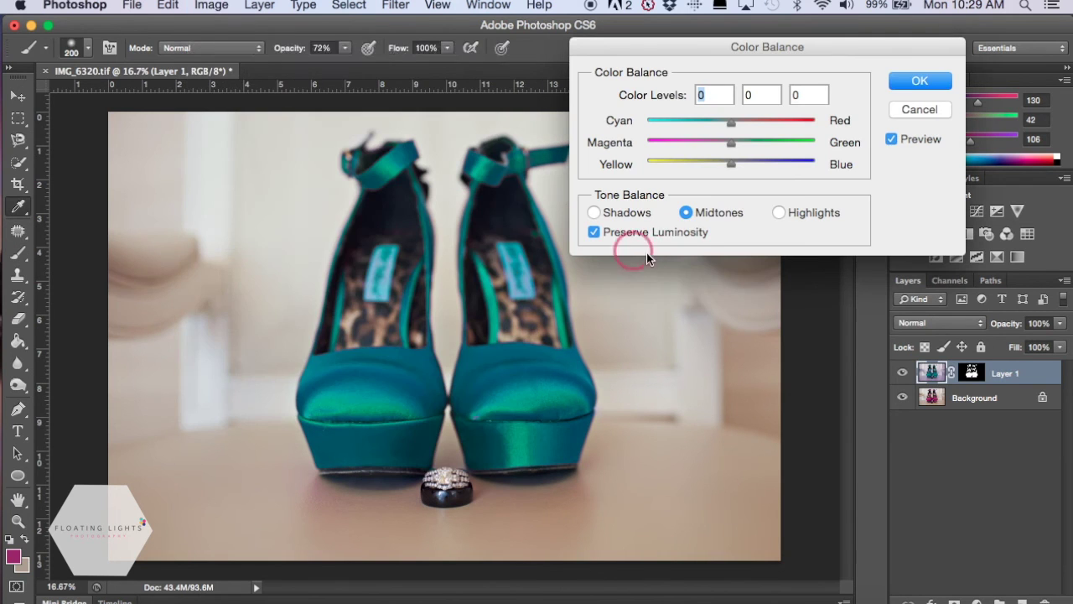
drag(733, 123, 701, 123)
drag(731, 143, 721, 175)
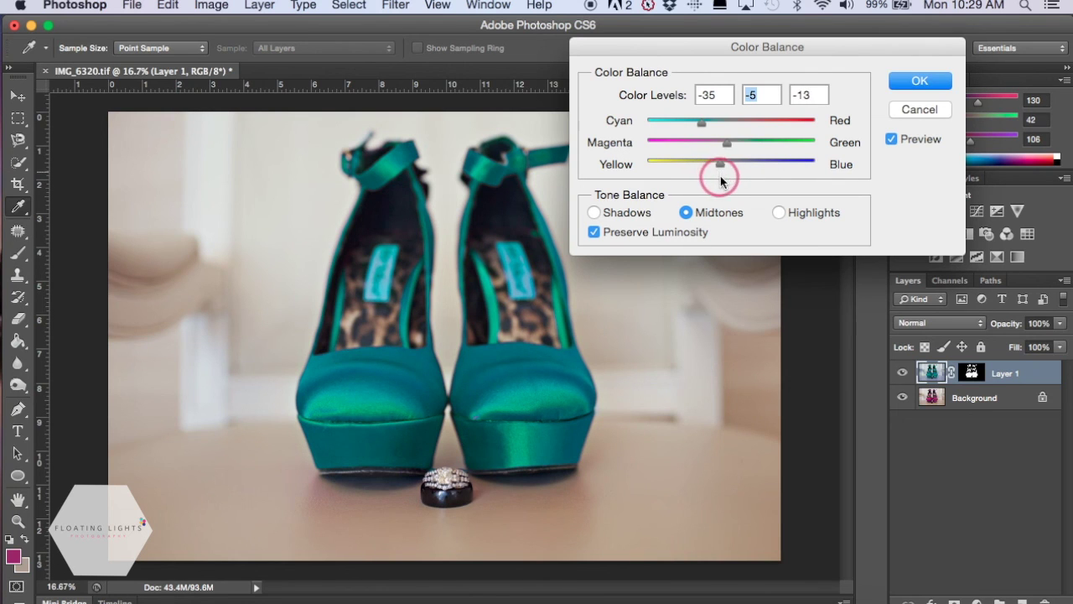
click(901, 80)
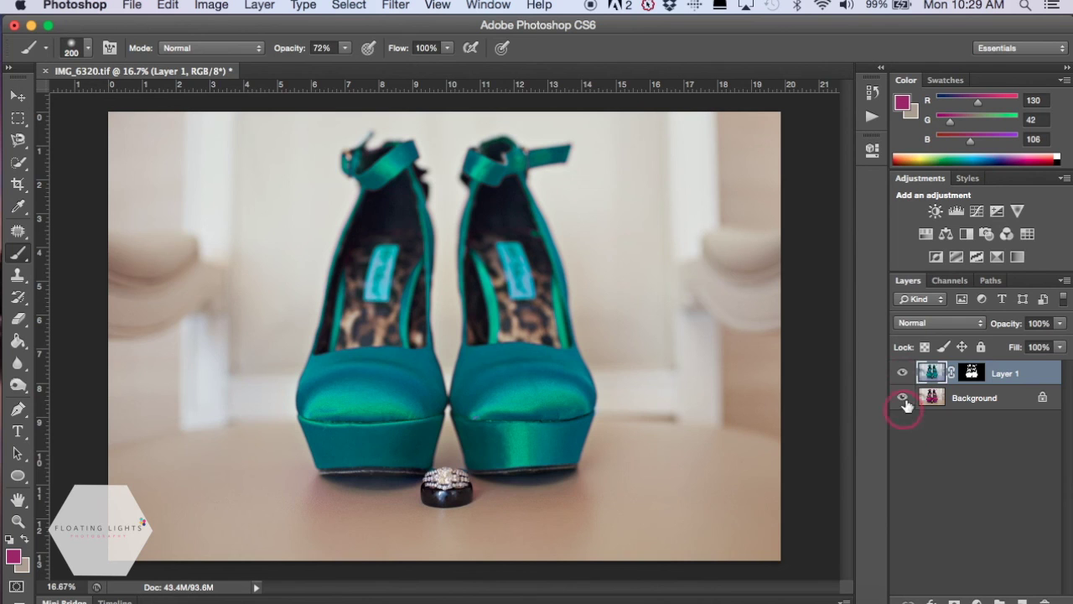
click(903, 373)
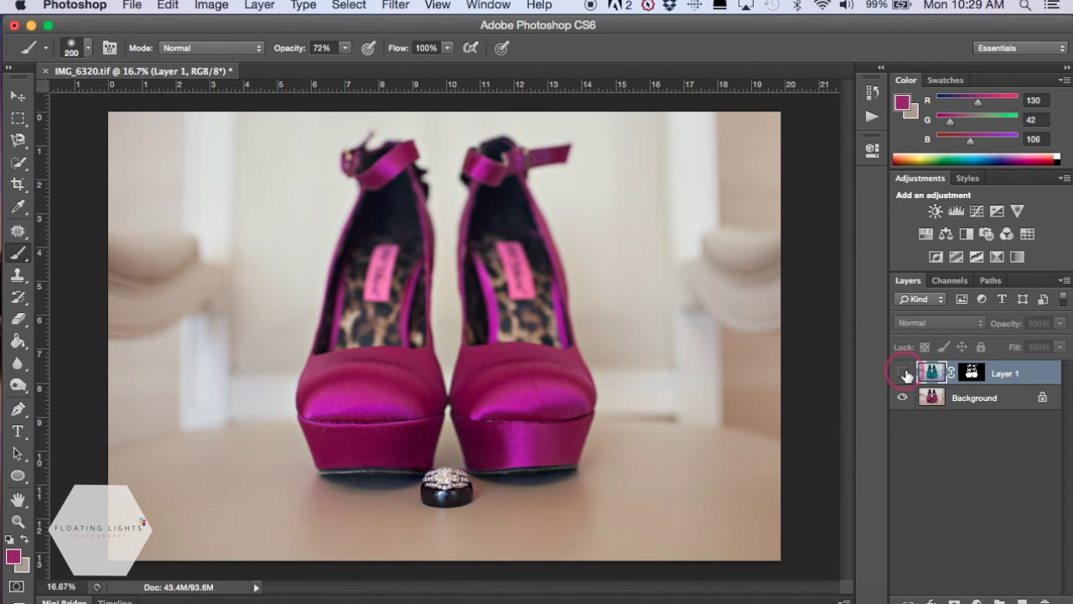
click(903, 373)
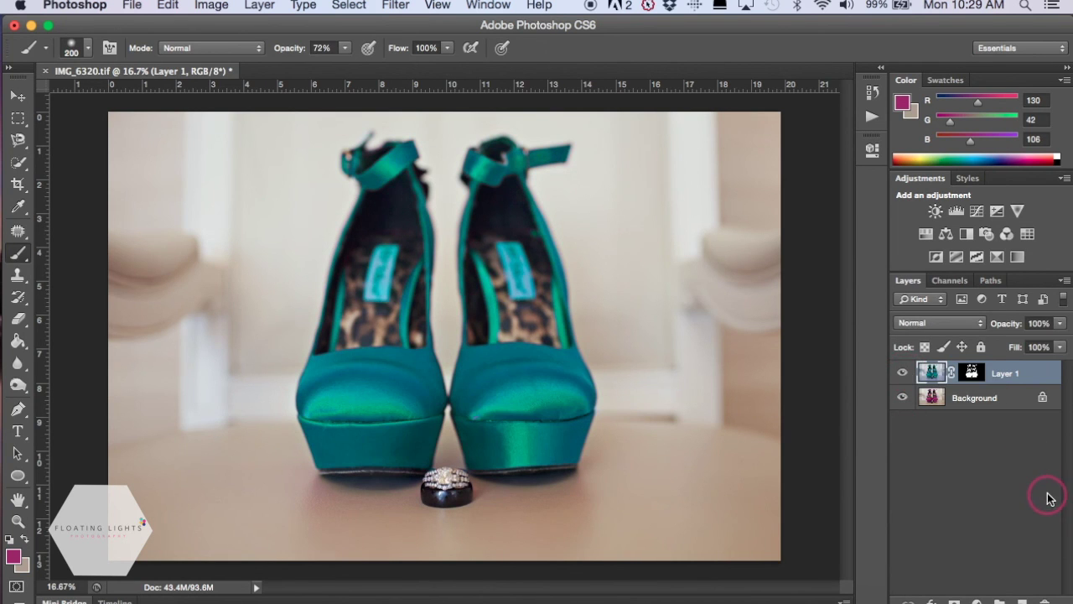